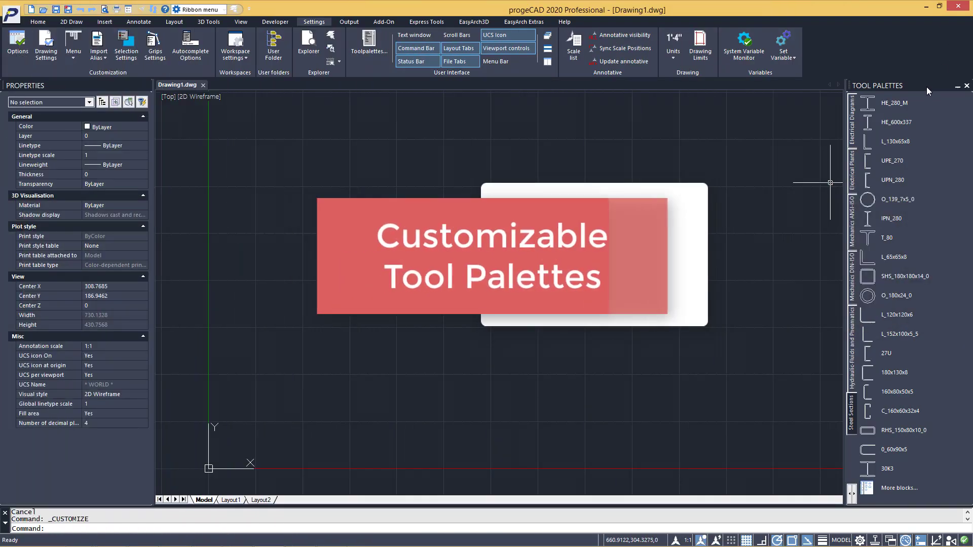
# Create a new blank tool palette named 'My Palette'
pyautogui.rightClick(927, 87)
pyautogui.click(886, 319)
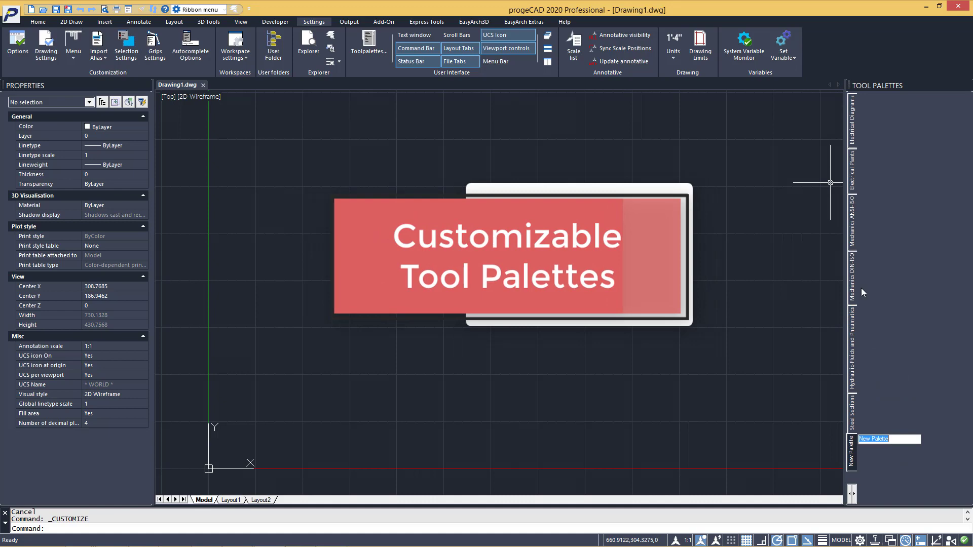
pyautogui.write('My Palette')
pyautogui.click(842, 446)
# Add Digital Signatures to My Palette and the court block to the 2D Architectural palette
pyautogui.rightClick(857, 445)
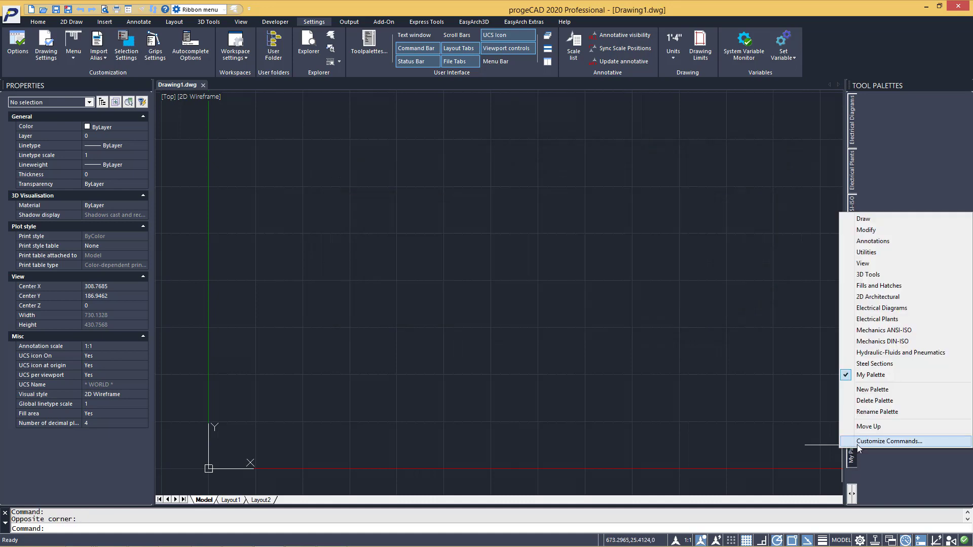
pyautogui.press('Escape')
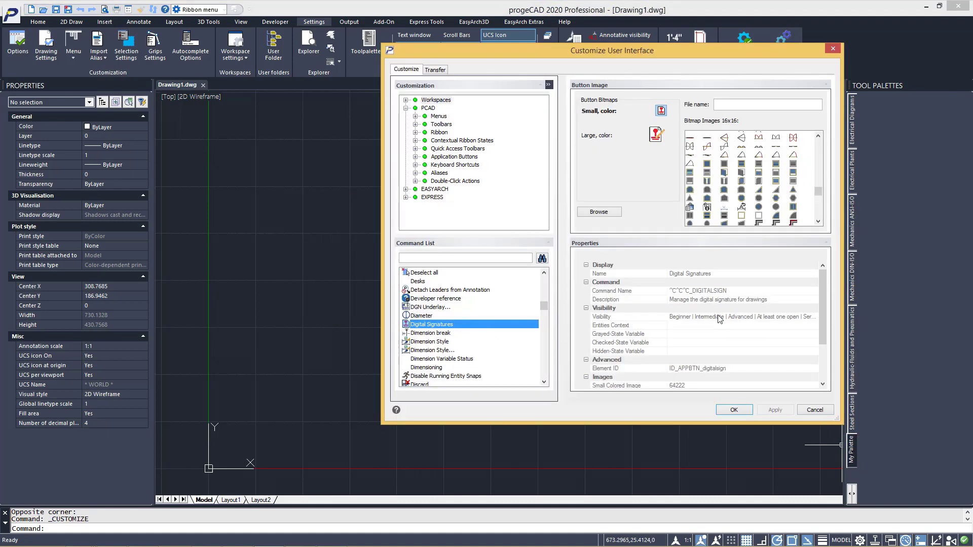
pyautogui.moveTo(877, 168); pyautogui.dragTo(879, 139)
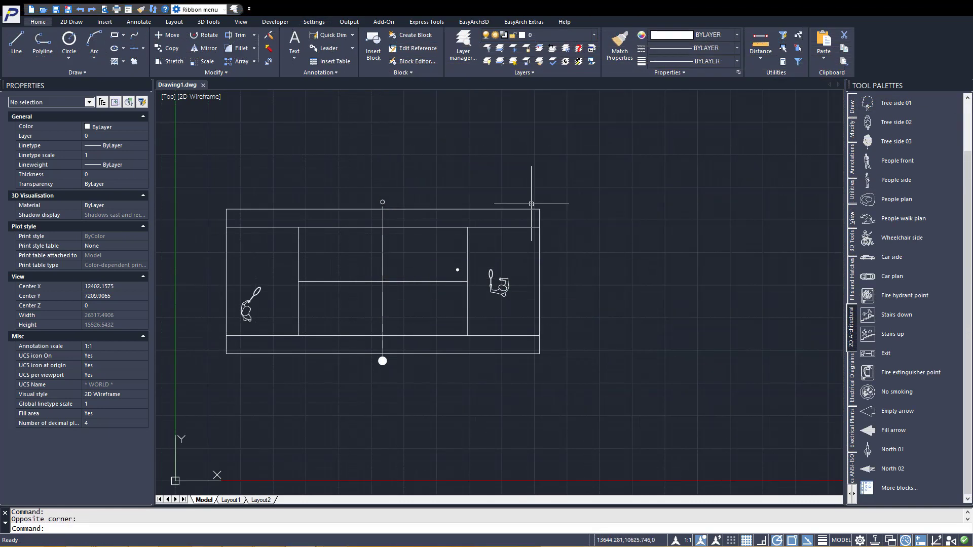
pyautogui.click(532, 209)
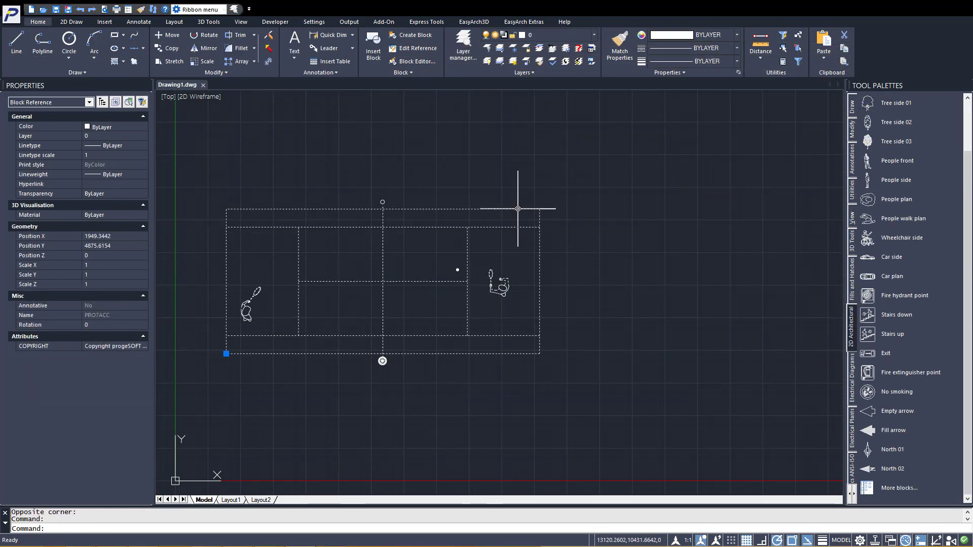
pyautogui.moveTo(537, 209)
pyautogui.mouseDown()
pyautogui.moveTo(569, 211)
pyautogui.moveTo(839, 325)
pyautogui.moveTo(894, 289)
pyautogui.mouseUp()
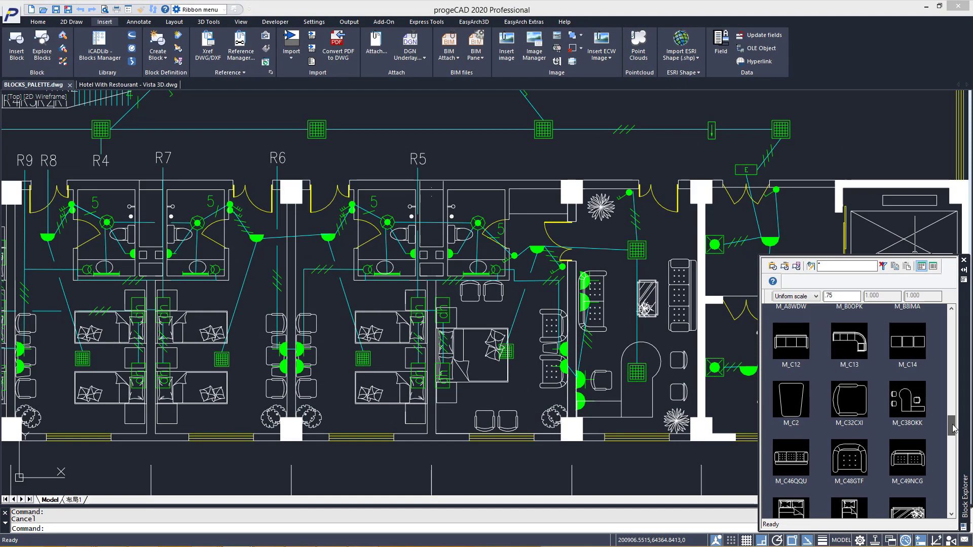
# Start inserting the M_F3 plant block, cancel it, and open the armchair block in the Block Editor
pyautogui.moveTo(940, 393); pyautogui.dragTo(955, 465)
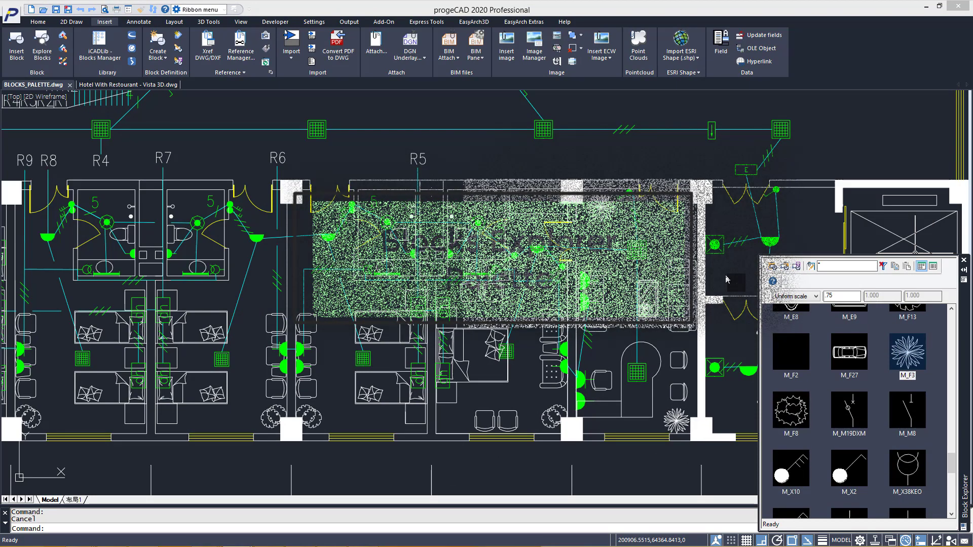
pyautogui.click(676, 235)
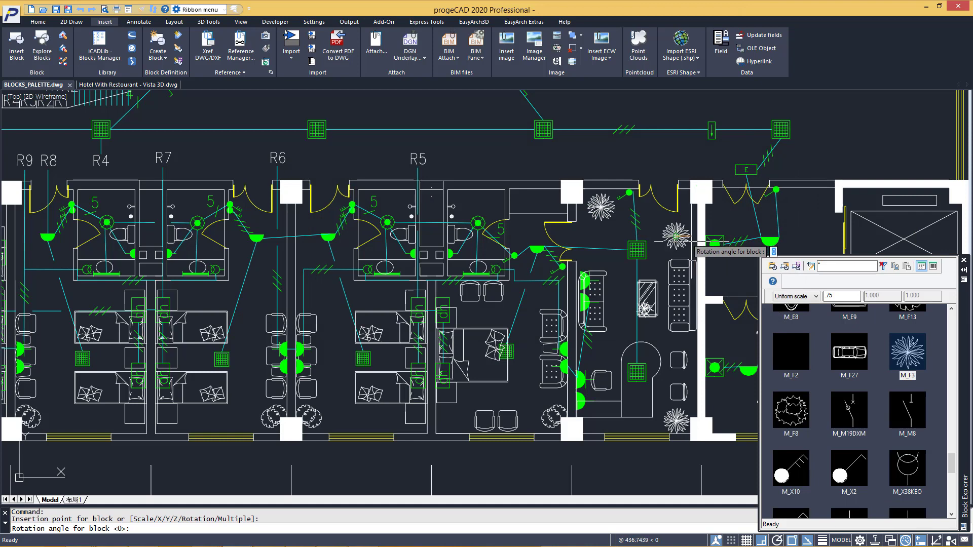
pyautogui.press('Escape')
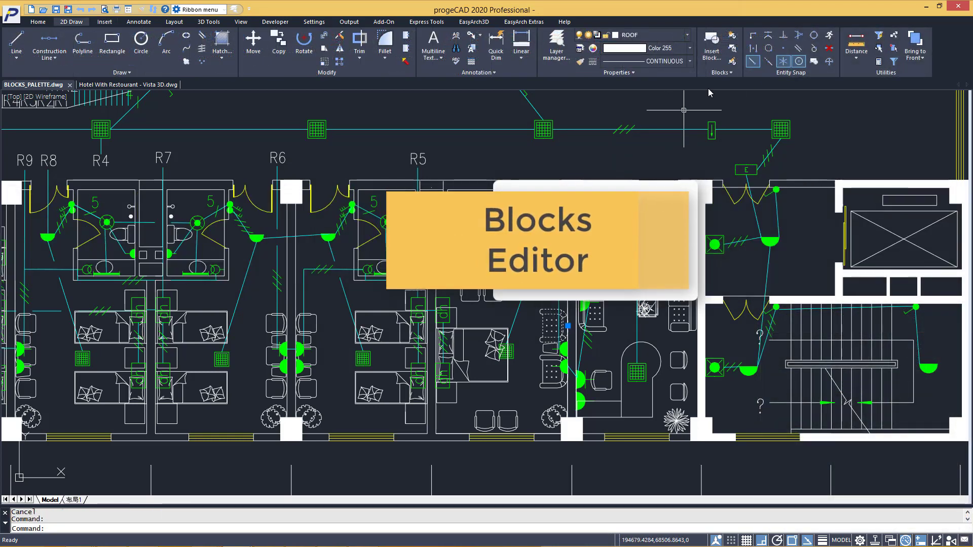
pyautogui.click(730, 62)
pyautogui.click(526, 349)
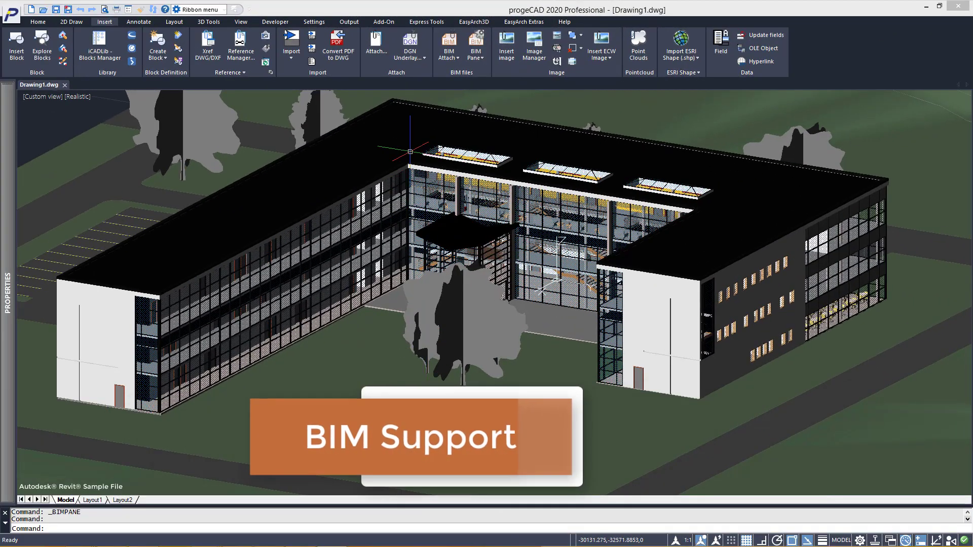
# In the BIM pane, expand and collapse 01 - Entry Level, then check the Views and Categories tabs
pyautogui.click(458, 56)
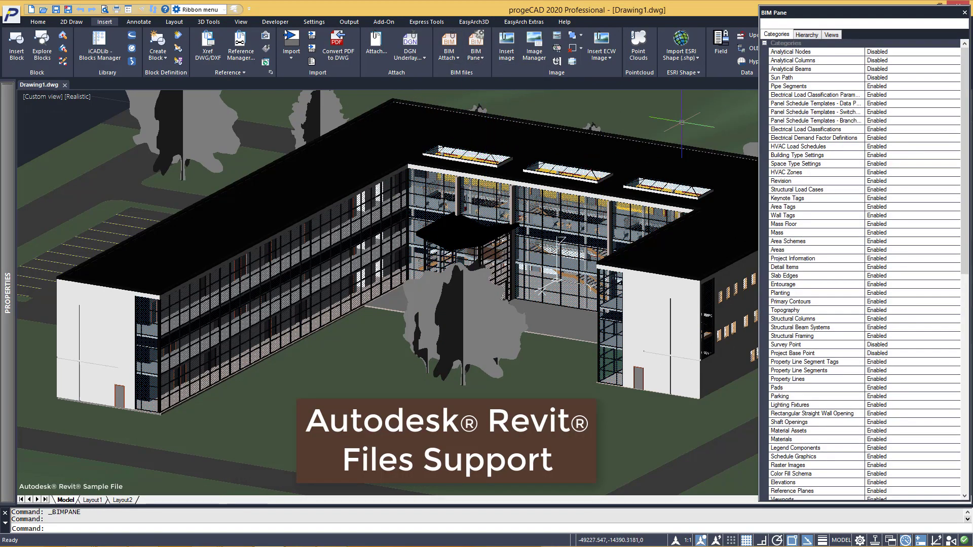
pyautogui.click(806, 36)
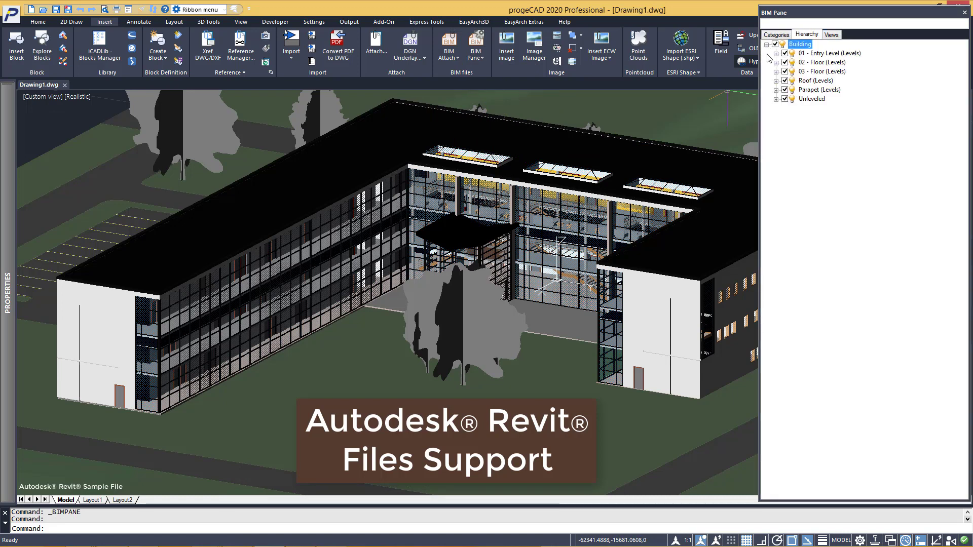
pyautogui.click(777, 53)
pyautogui.click(776, 44)
pyautogui.click(832, 35)
pyautogui.click(776, 35)
pyautogui.moveTo(966, 222); pyautogui.dragTo(958, 464)
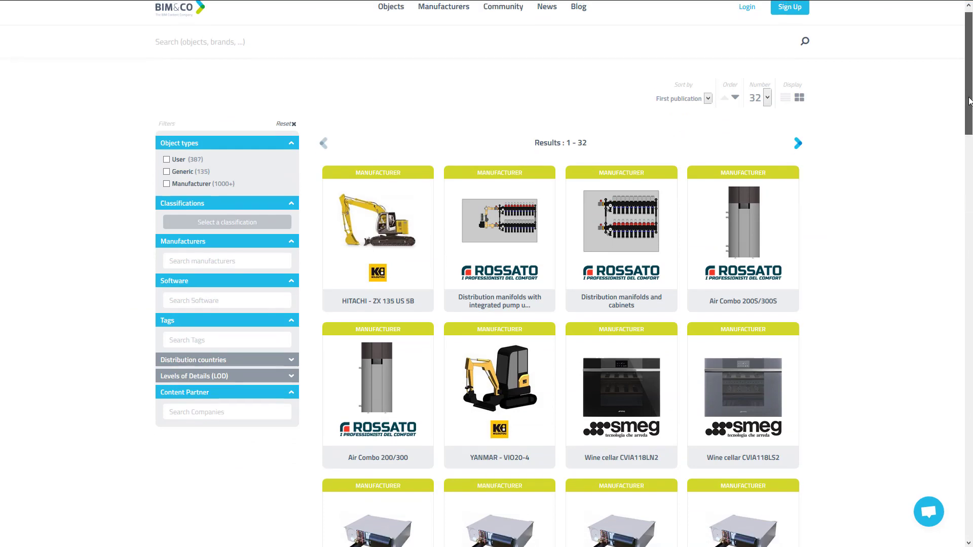
# Scroll down the BIM&CO results page to the Explore BIM objects lists
pyautogui.moveTo(969, 101); pyautogui.dragTo(969, 409)
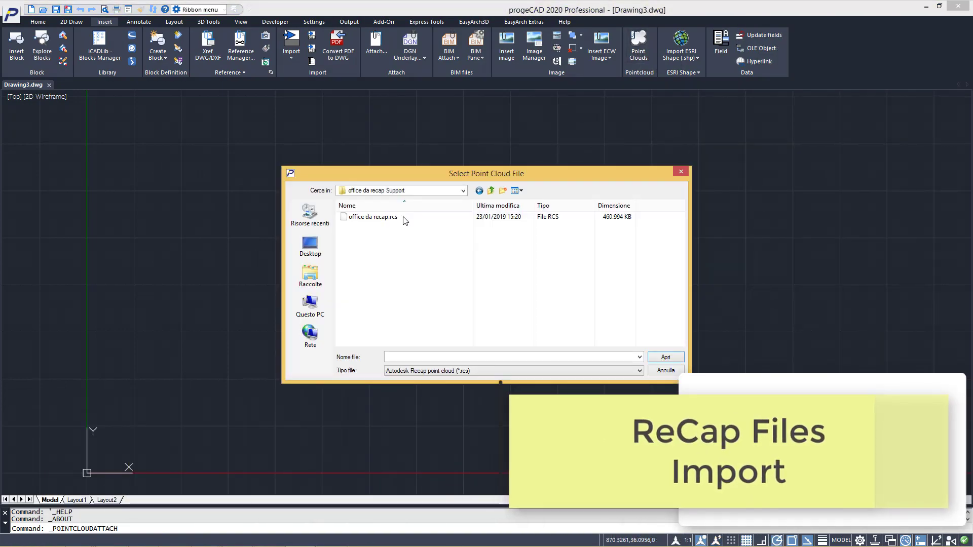
# Attach the office da recap.rcs point cloud at the origin with scale 1
pyautogui.click(406, 218)
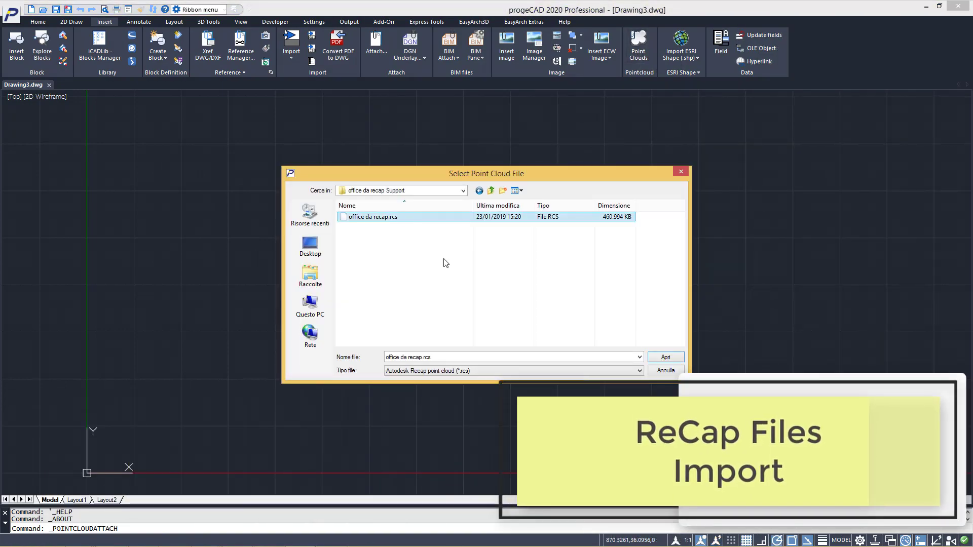
pyautogui.click(666, 357)
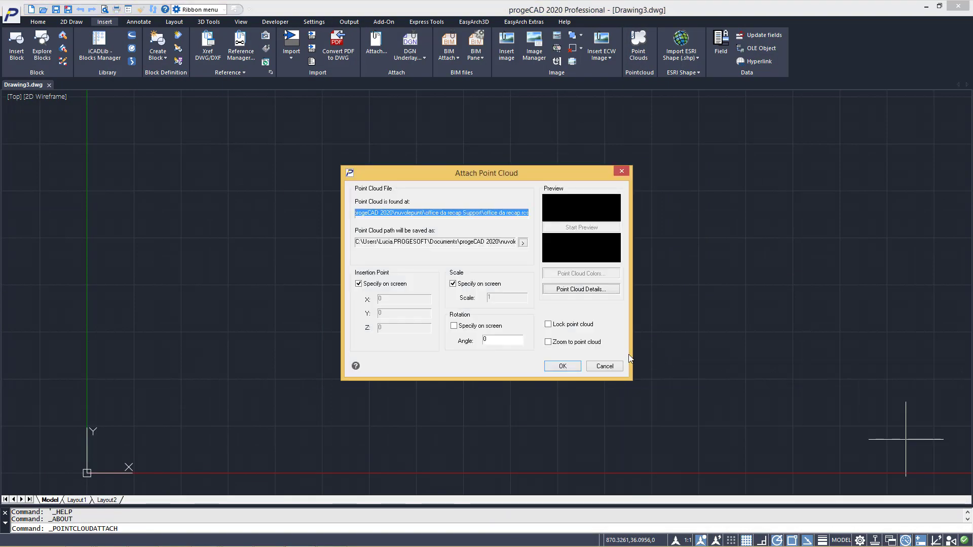
pyautogui.click(570, 369)
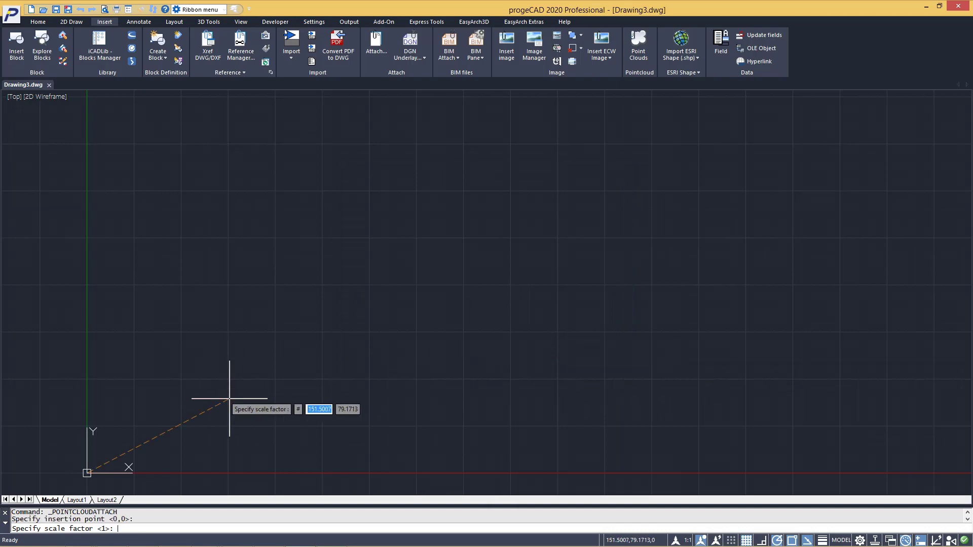
pyautogui.press('Return')
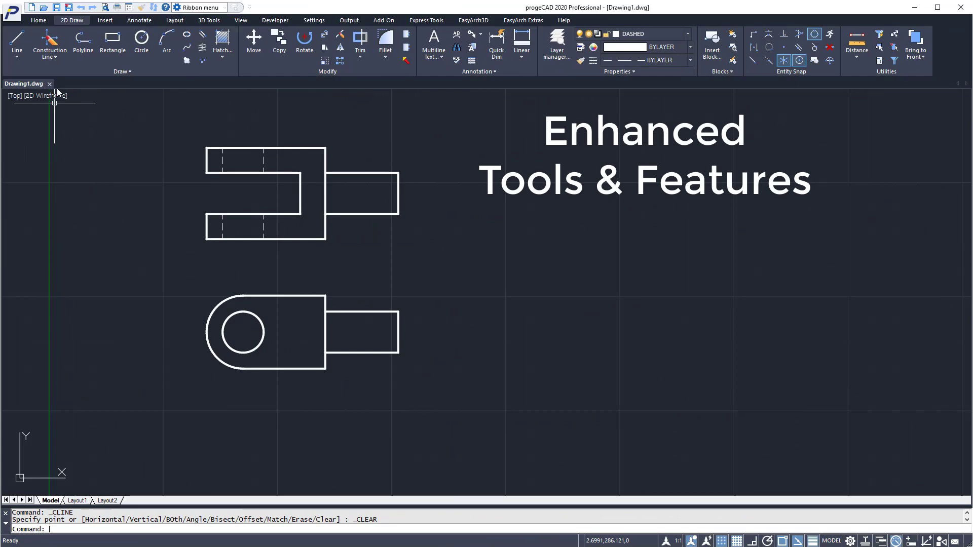
# Generate automatic horizontal construction lines through the edges of both parts
pyautogui.click(50, 50)
pyautogui.click(74, 308)
pyautogui.moveTo(499, 419); pyautogui.dragTo(152, 119)
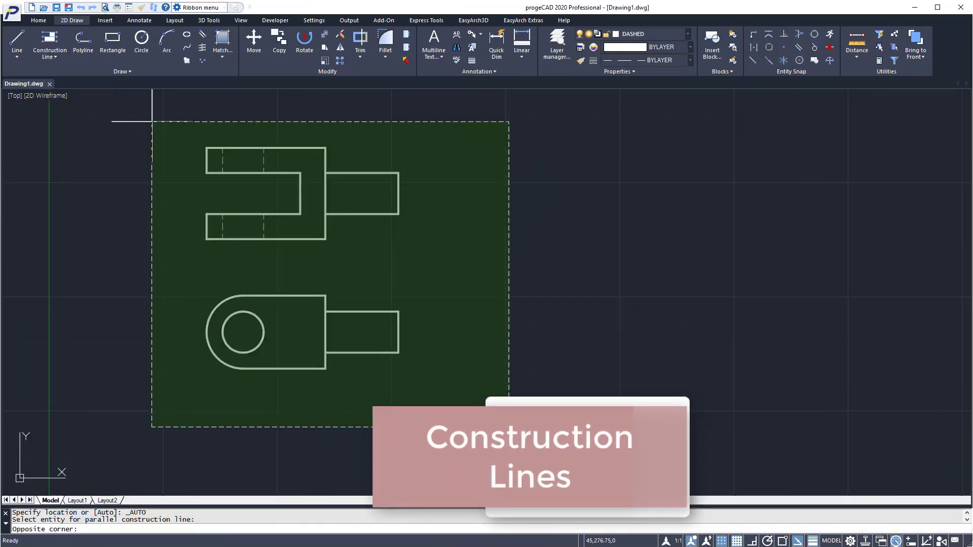
pyautogui.press('Return')
# Rotate the upper part's construction lines to vertical, then clear all construction lines
pyautogui.click(576, 265)
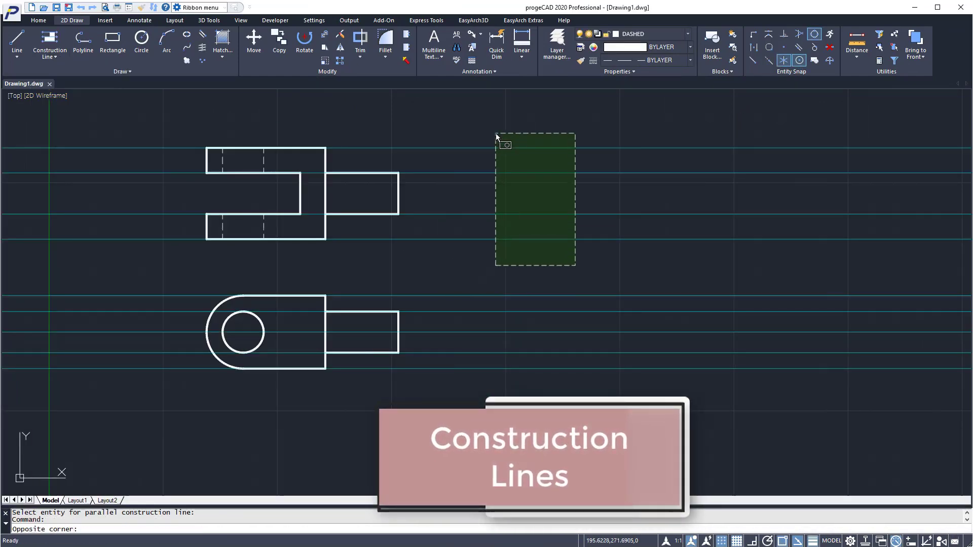
pyautogui.click(306, 45)
pyautogui.click(598, 253)
pyautogui.click(602, 191)
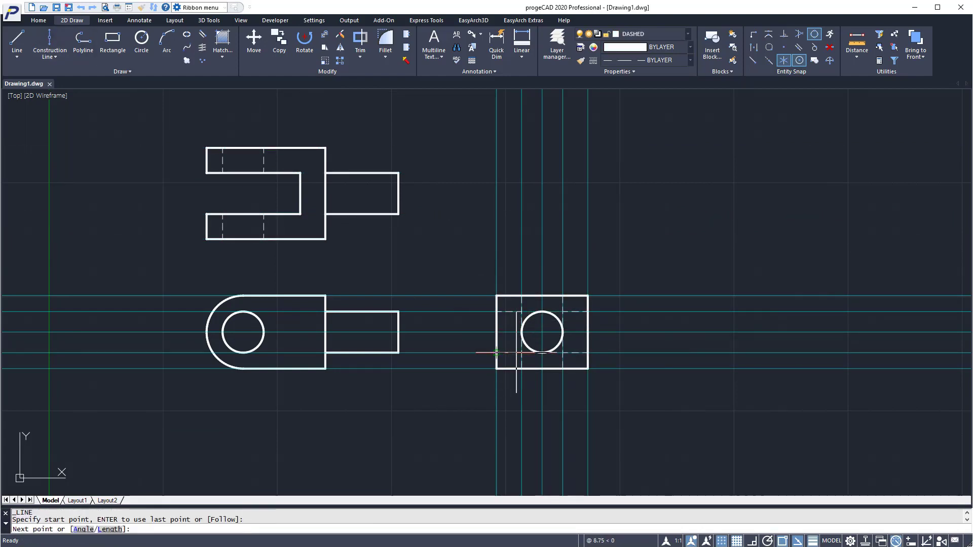
pyautogui.click(50, 56)
pyautogui.click(84, 403)
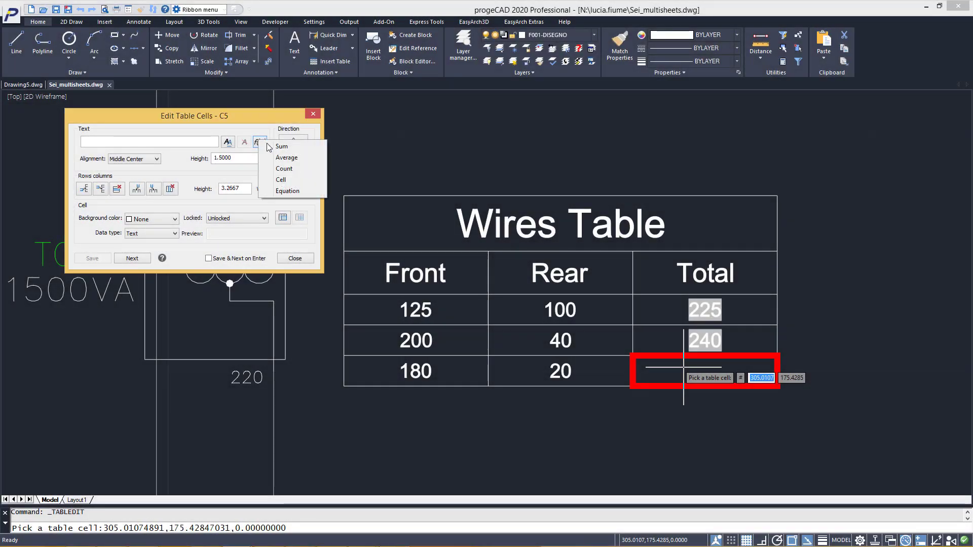
# Give cell C5 a Sum formula over cells A5 to B5
pyautogui.click(278, 146)
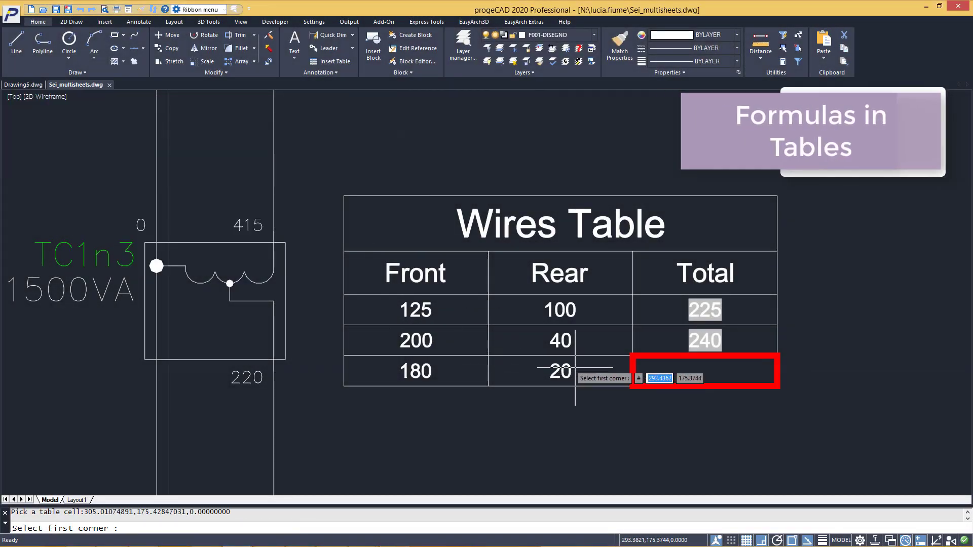
pyautogui.click(575, 369)
pyautogui.click(400, 371)
pyautogui.click(576, 344)
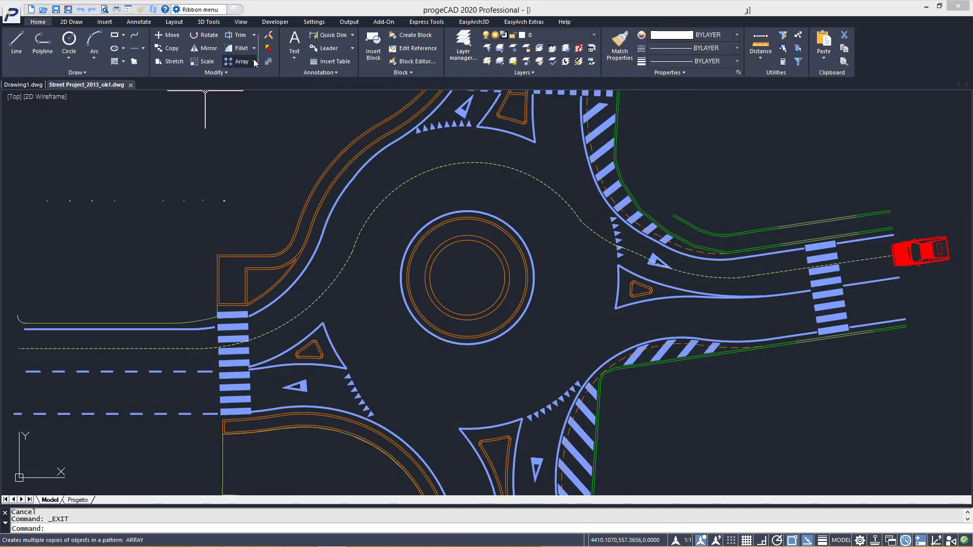
# Start an Array Path in the roundabout drawing, then open the AreaText settings
pyautogui.click(254, 61)
pyautogui.click(258, 104)
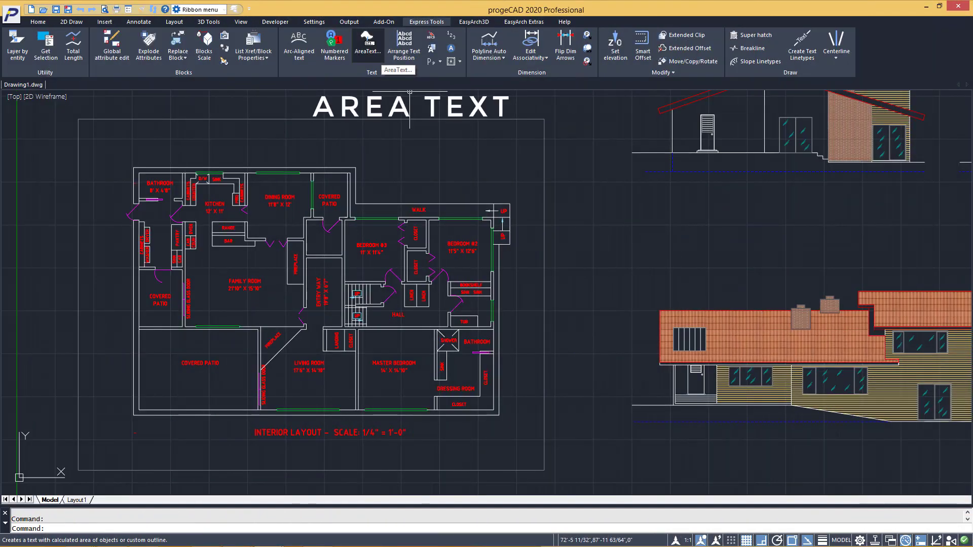
pyautogui.click(368, 43)
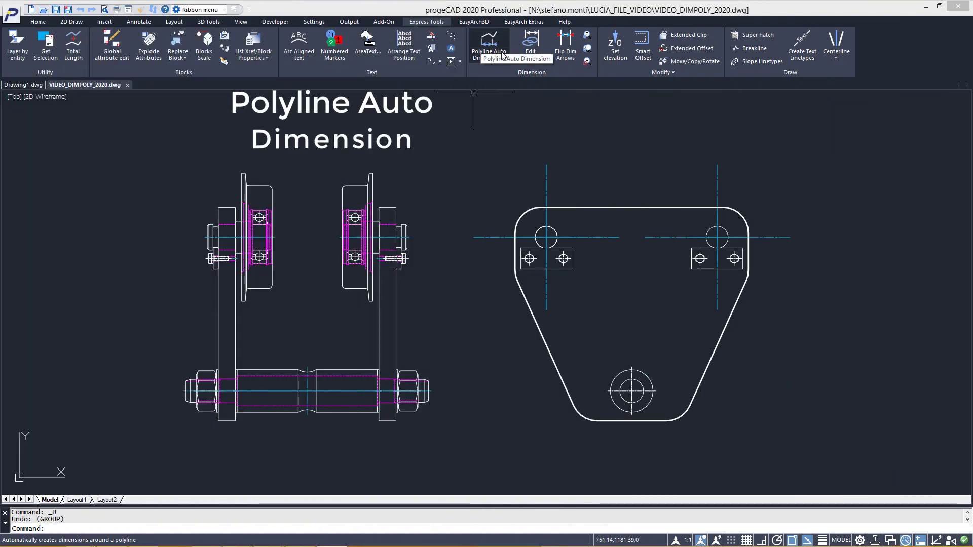
# Auto-dimension the triangular plate polyline, then open the Create Text Linetypes tool
pyautogui.click(503, 55)
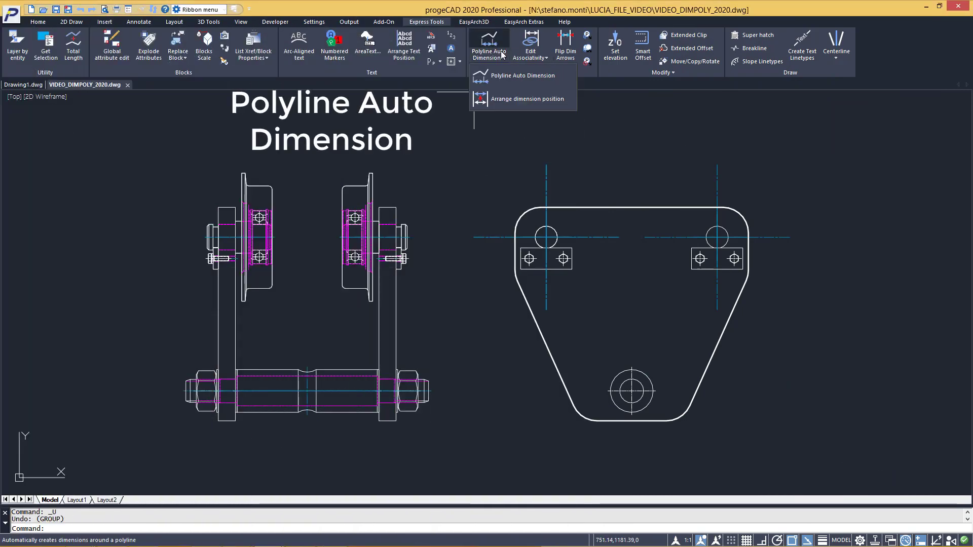
pyautogui.click(513, 76)
pyautogui.click(589, 207)
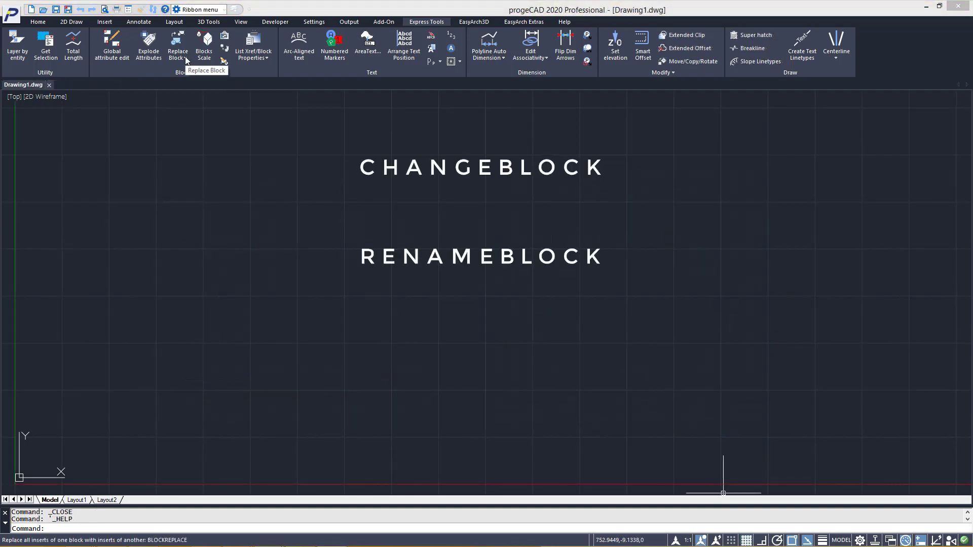
pyautogui.click(185, 56)
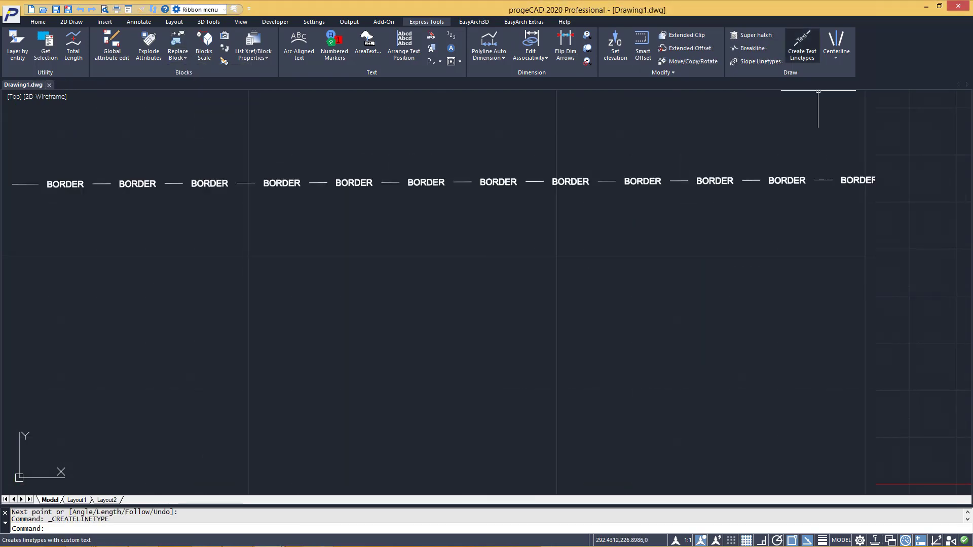
pyautogui.click(802, 46)
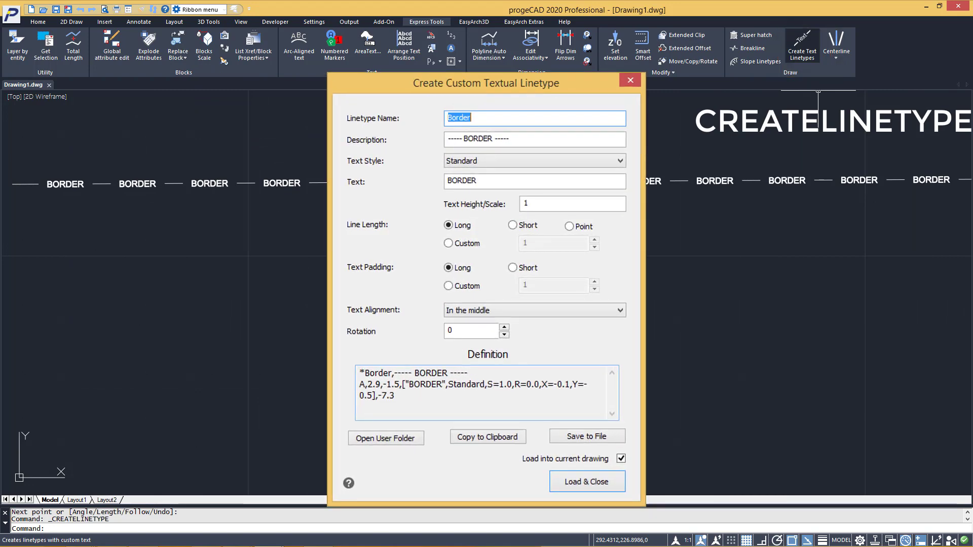
# Cancel the Create Custom Textual Linetype dialog with Esc
pyautogui.press('Escape')
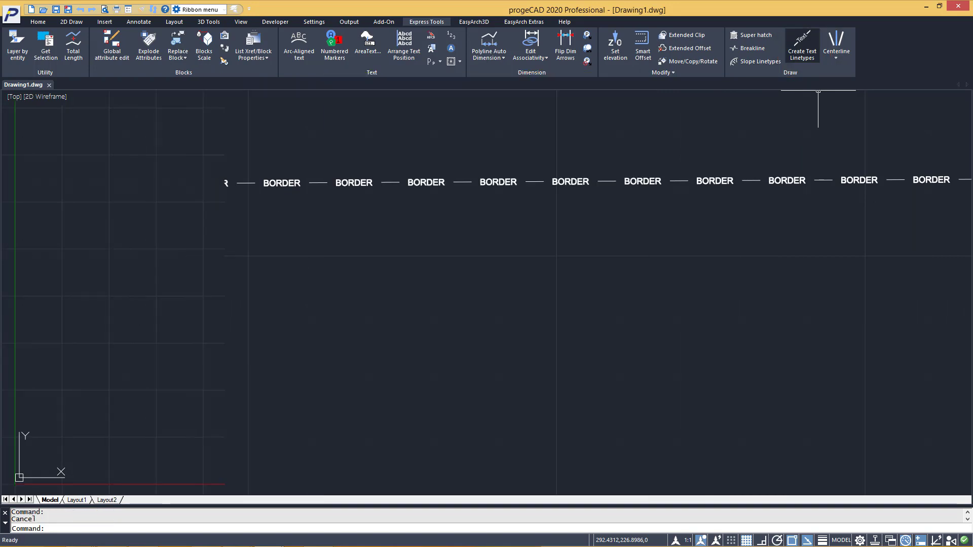